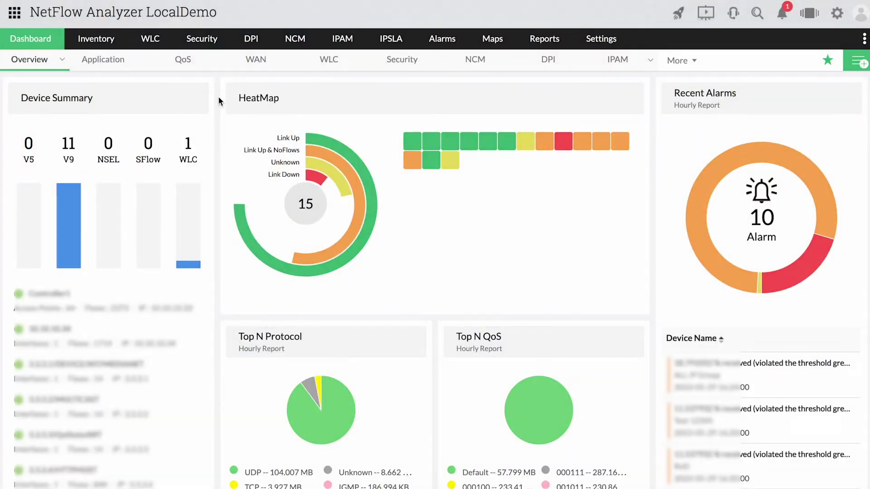
pyautogui.scroll(-2, 218, 101)
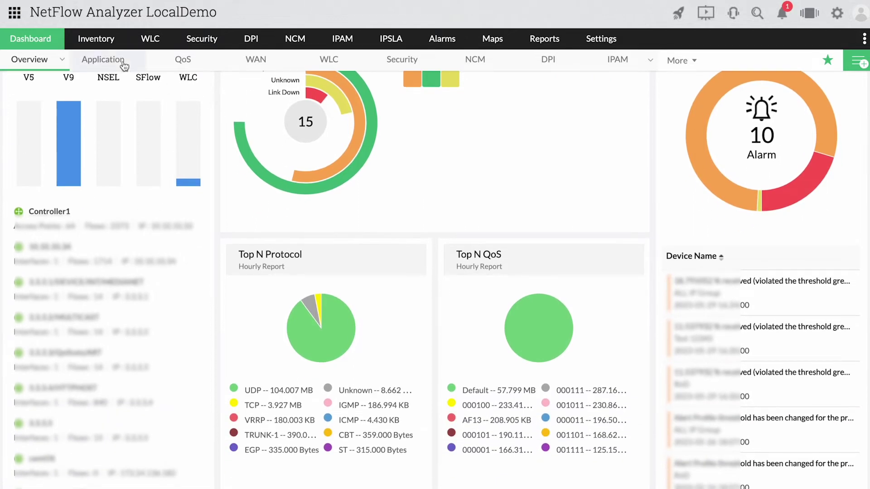
# - From Inventory, expand MEDIANET and show its traffic report by application
pyautogui.click(106, 42)
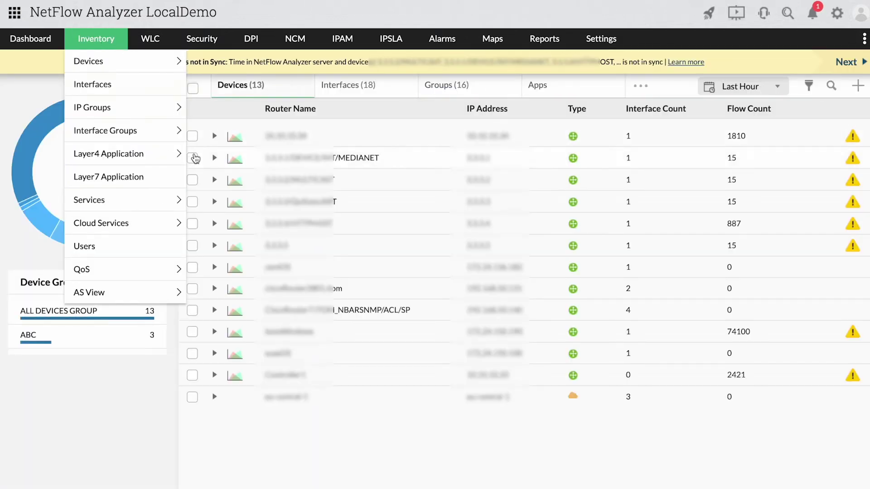
pyautogui.click(213, 160)
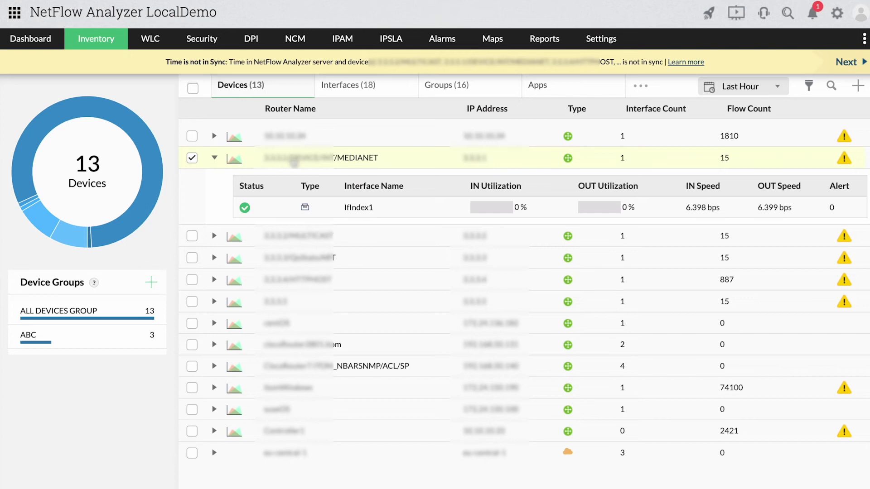
pyautogui.click(293, 160)
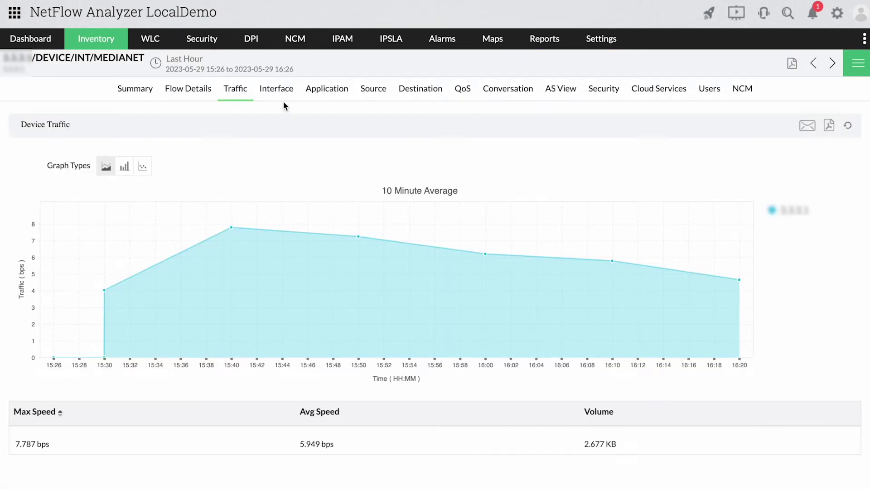
pyautogui.click(308, 97)
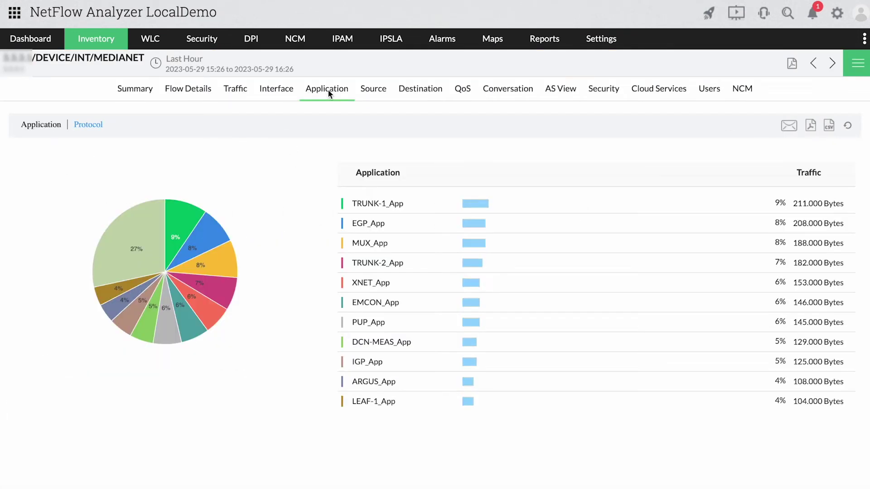
# - Browse MEDIANET traffic by source, destination, destination country and QoS class
pyautogui.click(378, 95)
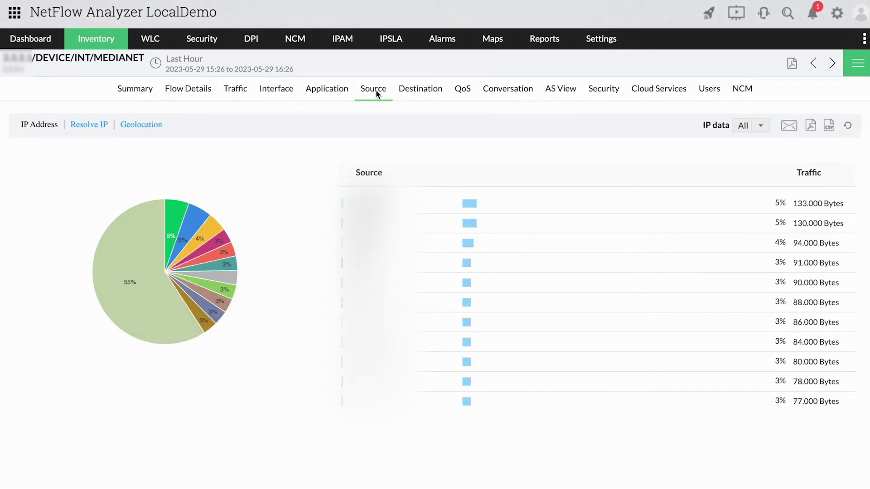
pyautogui.click(419, 93)
pyautogui.click(157, 125)
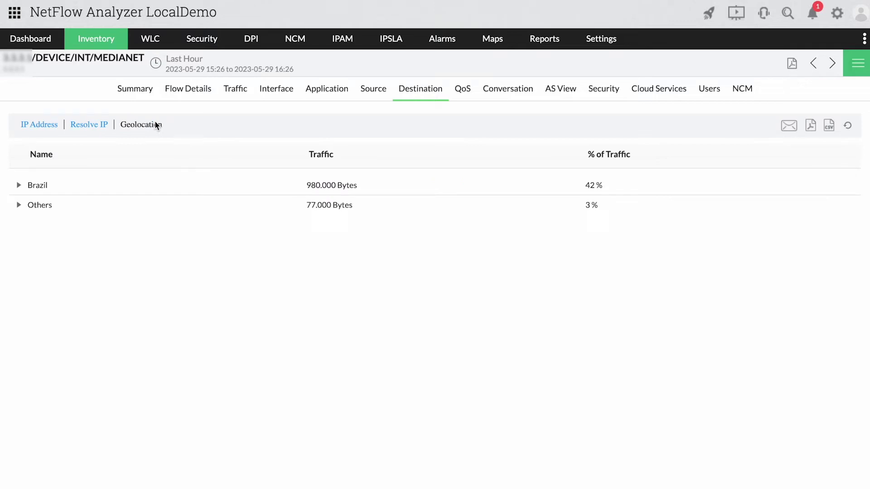
pyautogui.click(413, 95)
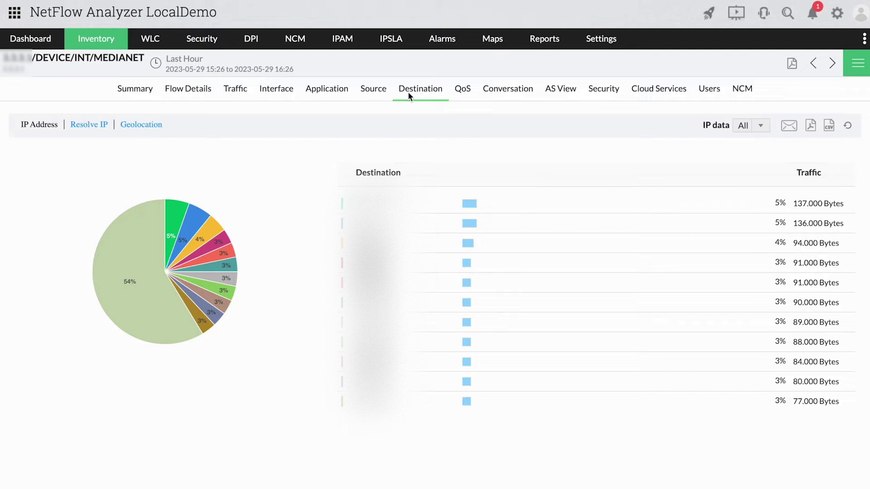
pyautogui.click(465, 91)
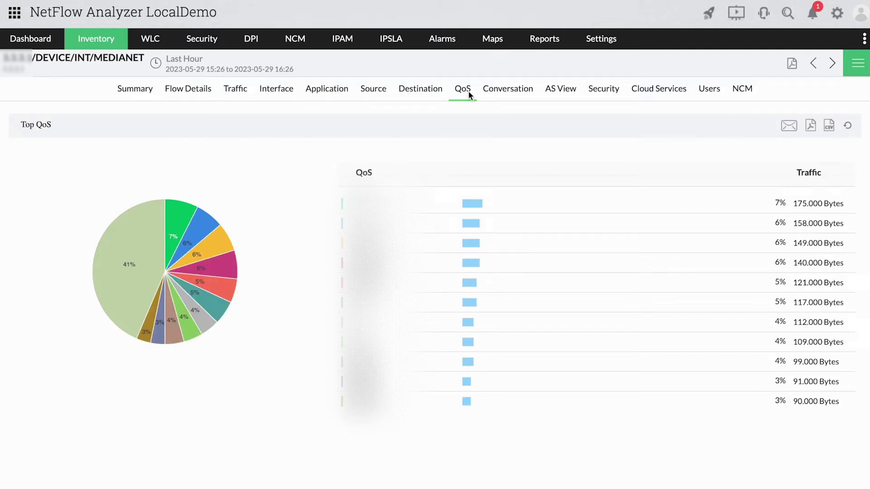
# - Move to the Cisco router, view its access control lists from the configuration menu, then close them
pyautogui.click(832, 65)
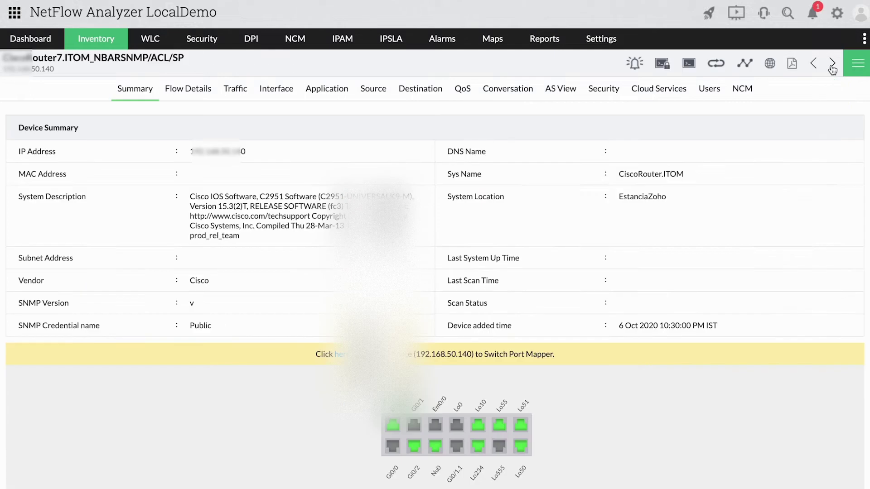
pyautogui.click(859, 65)
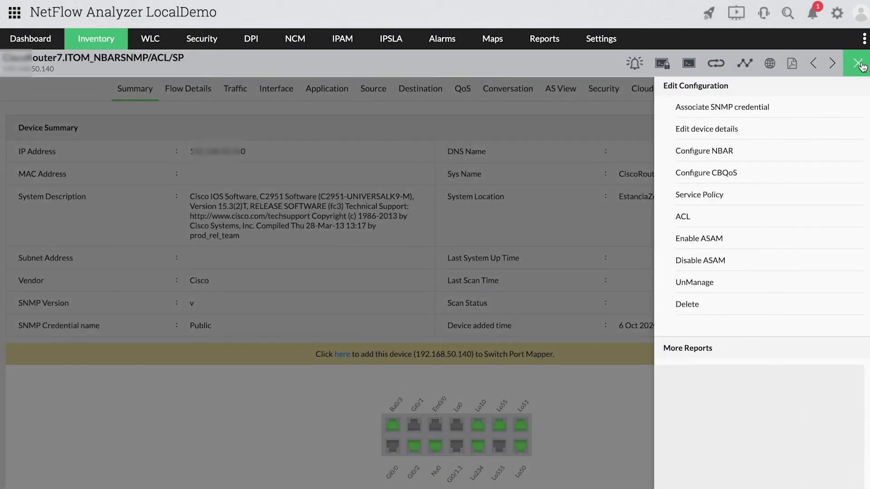
pyautogui.click(685, 217)
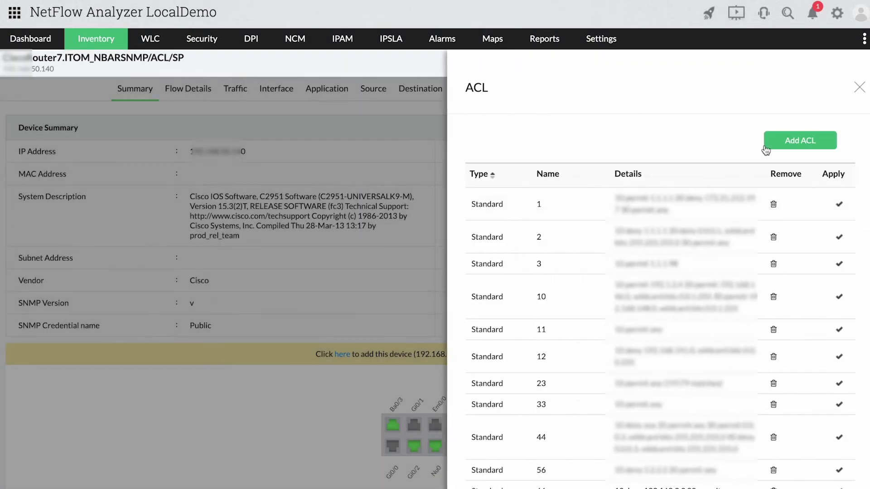
pyautogui.click(858, 89)
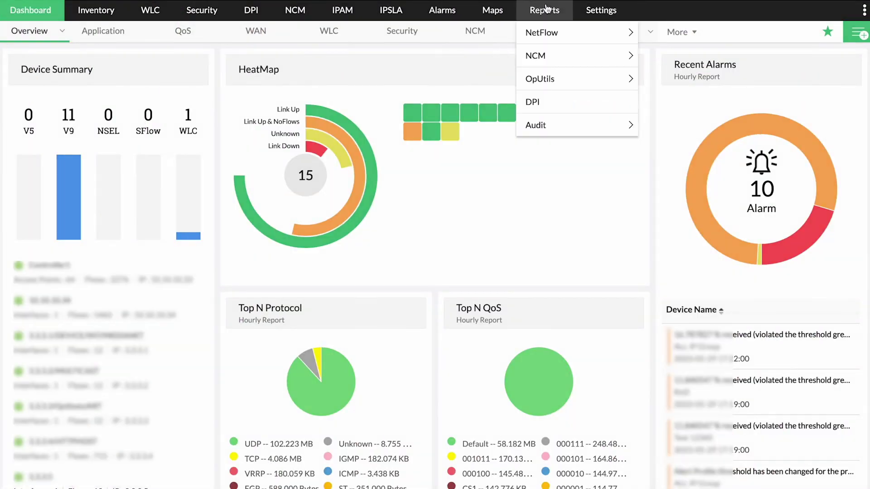
# - Generate the DPI forensics report keeping itomWindows as the engine
pyautogui.click(558, 107)
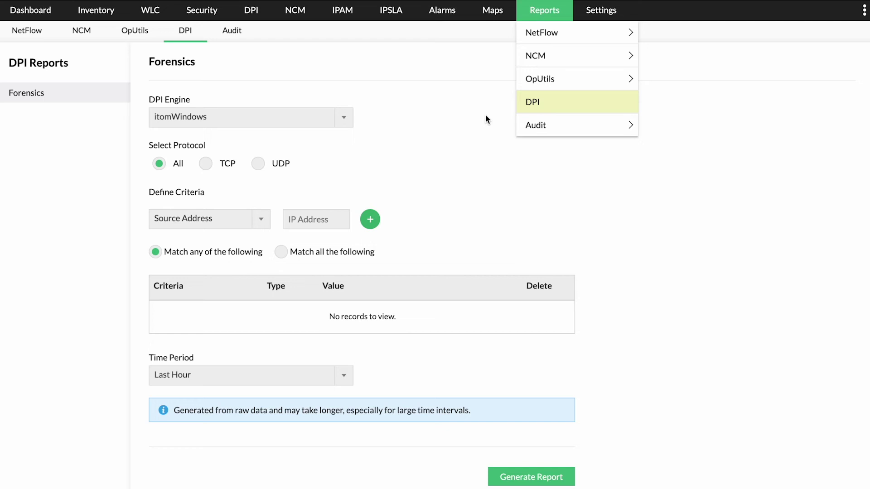
pyautogui.click(345, 121)
pyautogui.click(349, 128)
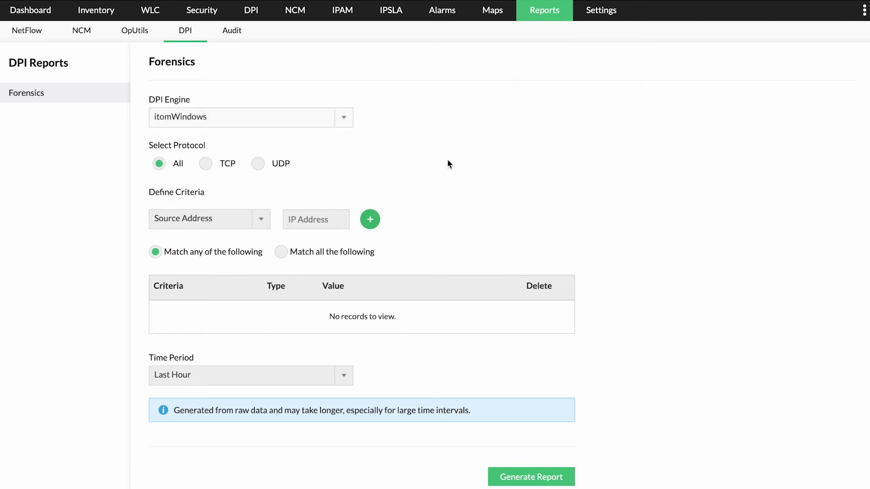
pyautogui.click(546, 479)
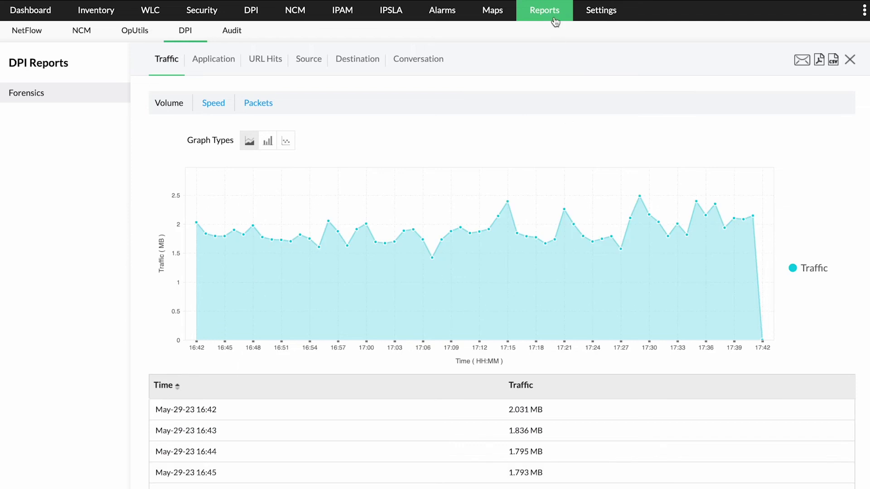
# - Generate a NetFlow Forensics report with Interface as source for the chosen device
pyautogui.click(660, 90)
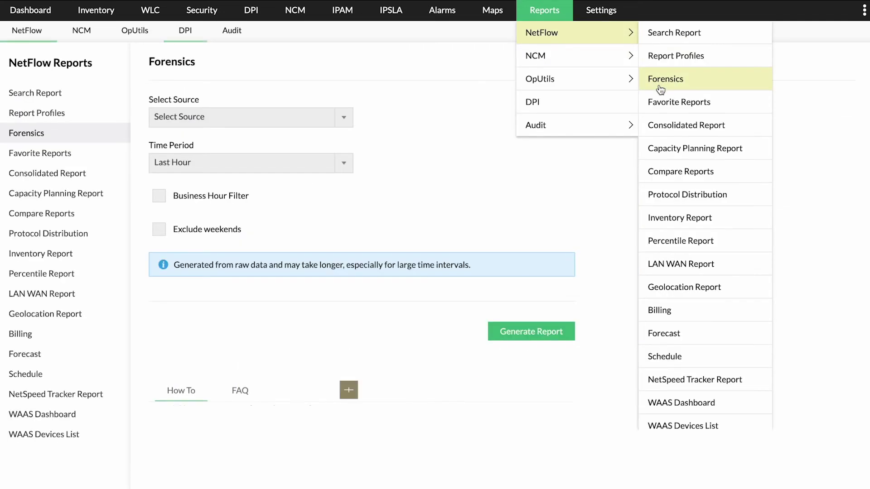
pyautogui.click(345, 118)
pyautogui.click(334, 152)
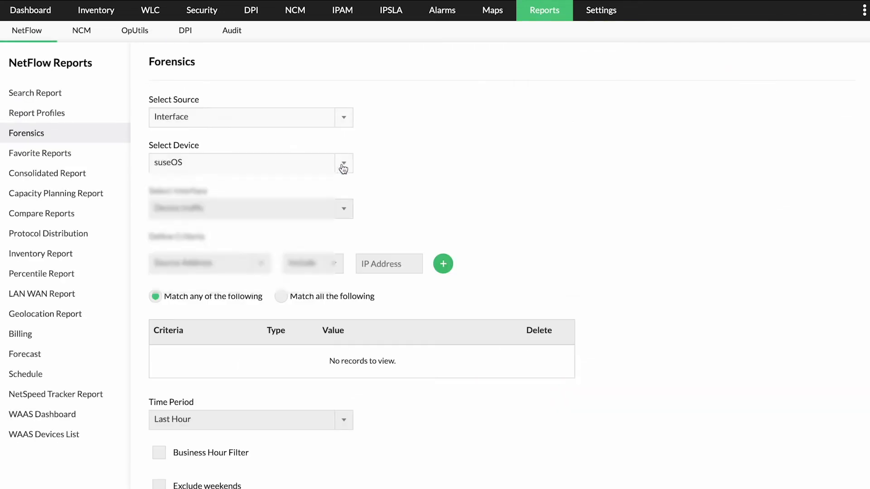
pyautogui.scroll(-2, 299, 258)
pyautogui.click(295, 266)
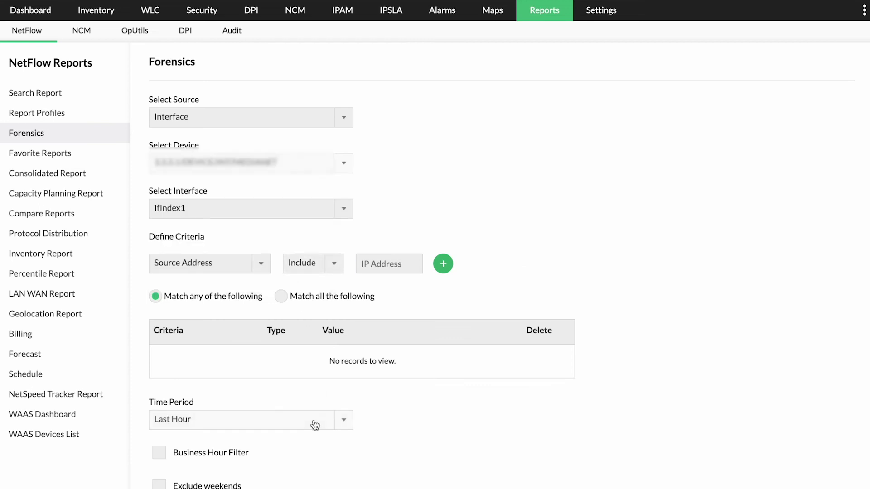
pyautogui.scroll(-3, 315, 425)
pyautogui.click(507, 397)
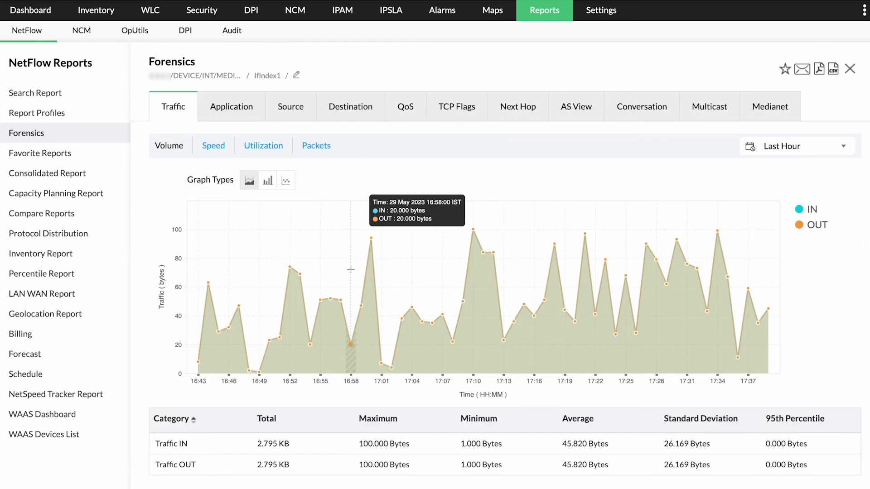
# - Browse the report's application, QoS DSCP, TCP flag, next hop, AS, conversation, Medianet and multicast breakdowns
pyautogui.click(259, 114)
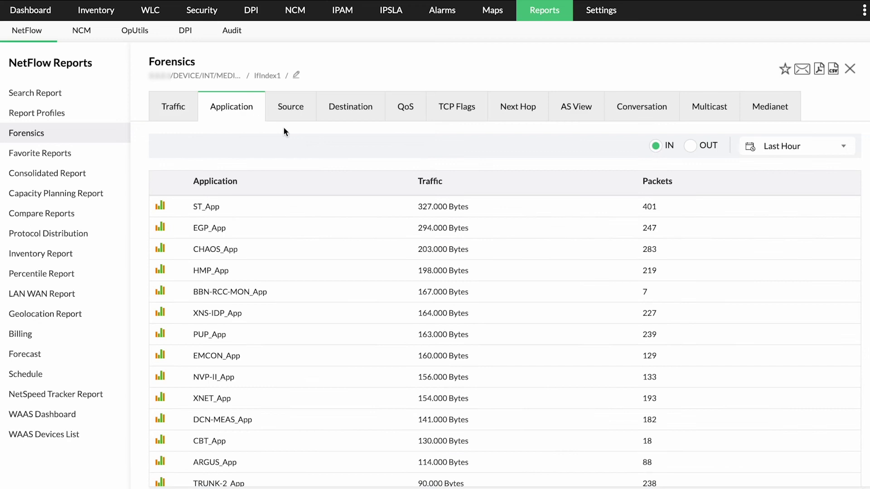
pyautogui.click(413, 115)
pyautogui.click(451, 120)
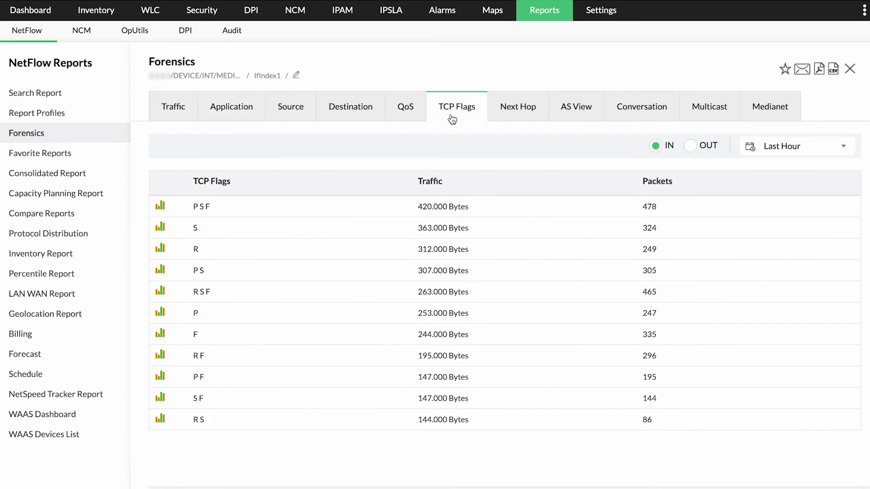
pyautogui.click(514, 121)
pyautogui.click(579, 116)
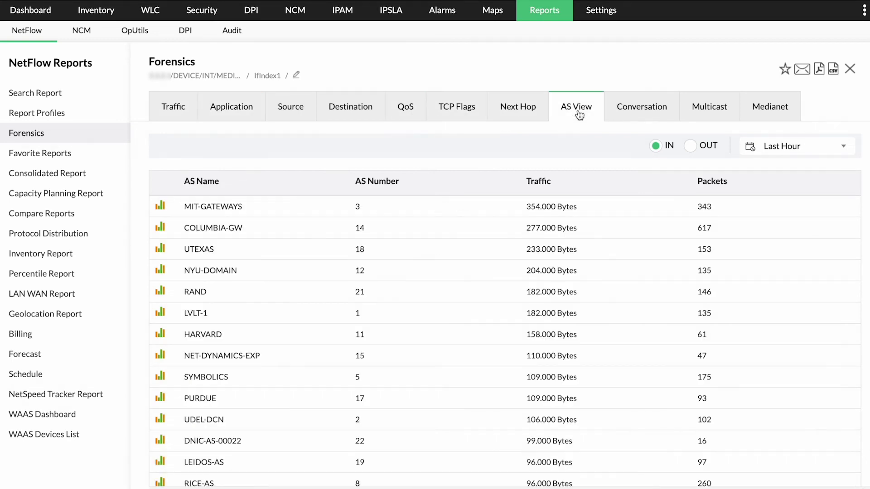
pyautogui.click(653, 111)
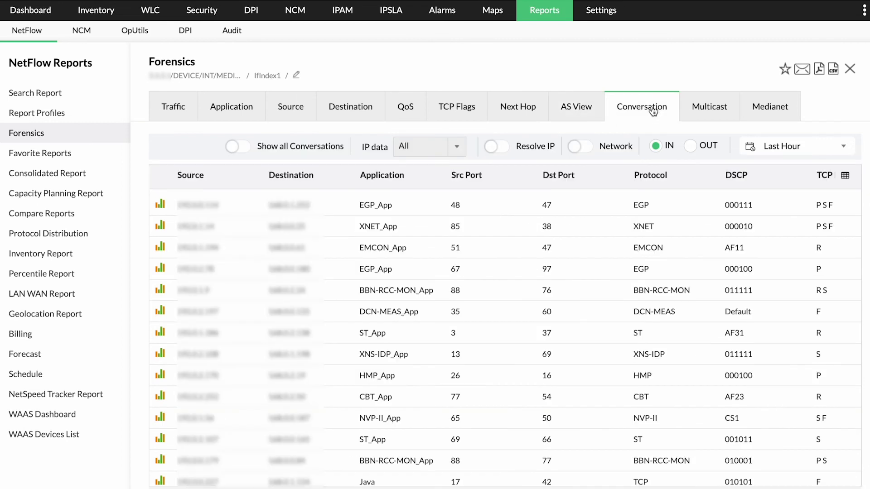
pyautogui.click(767, 116)
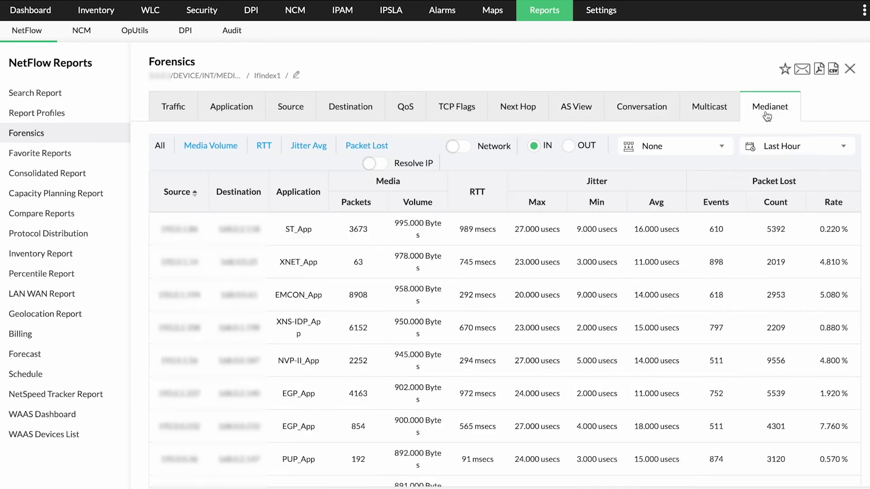
pyautogui.click(713, 119)
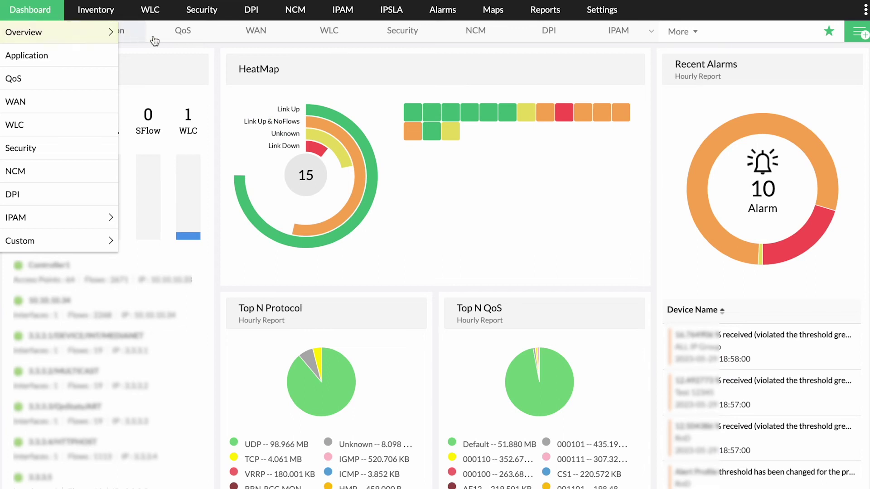
# - Show the DPI dashboard graphs and the DPI Engines application traffic table
pyautogui.click(545, 34)
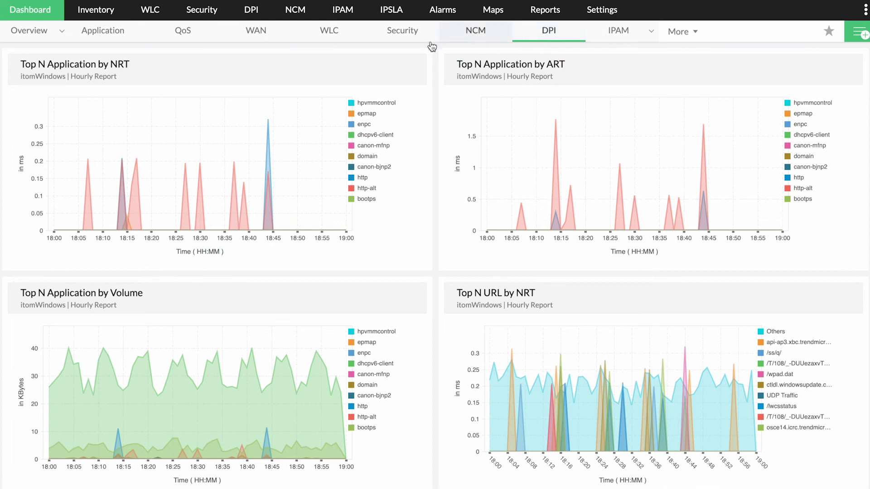
pyautogui.click(251, 10)
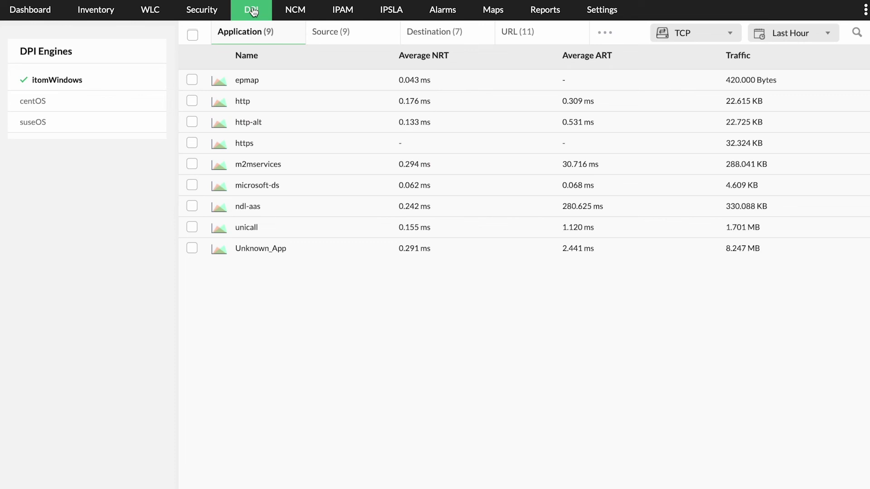
# - View DPI traffic by source, destination and conversation, then filter by UDP instead of TCP
pyautogui.click(333, 32)
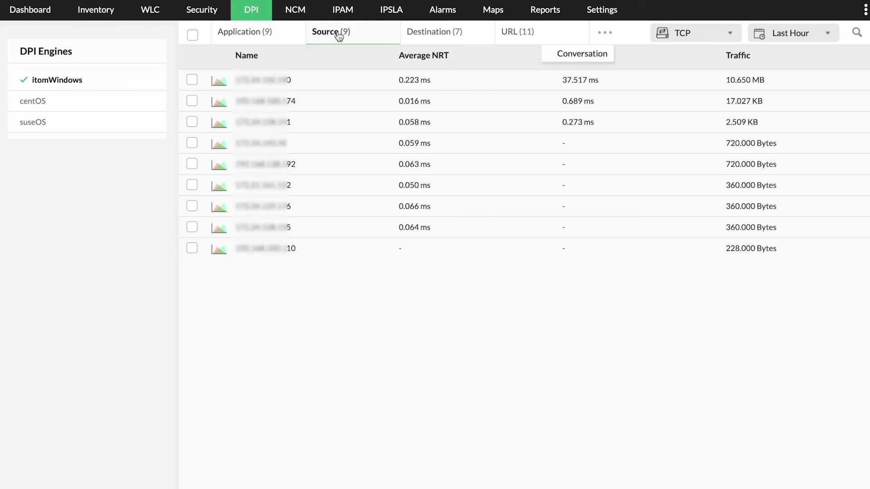
pyautogui.click(435, 36)
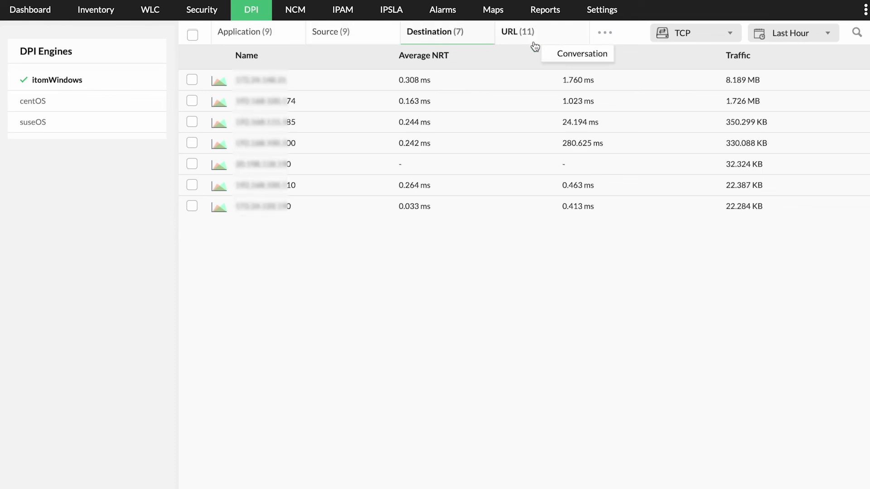
pyautogui.click(567, 55)
pyautogui.click(687, 35)
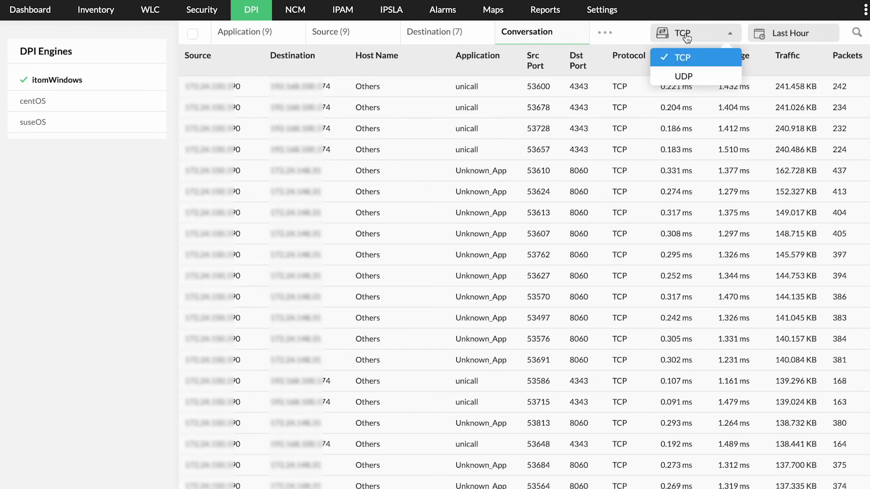
pyautogui.click(685, 76)
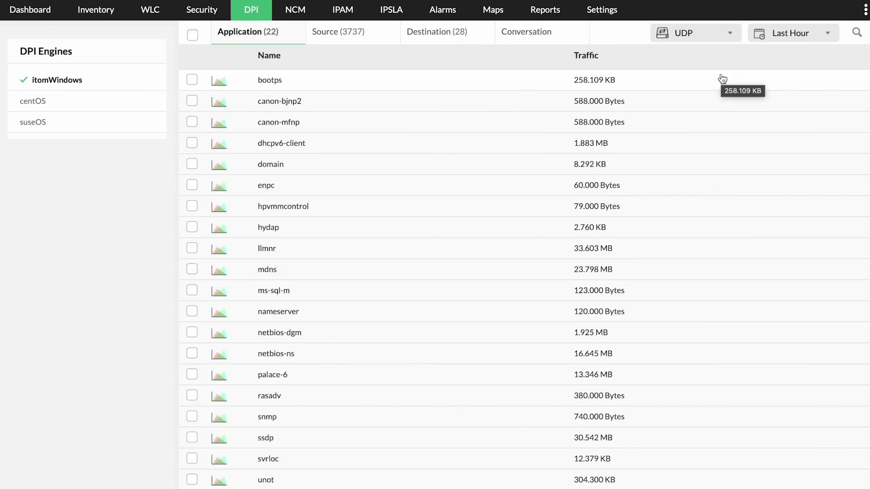